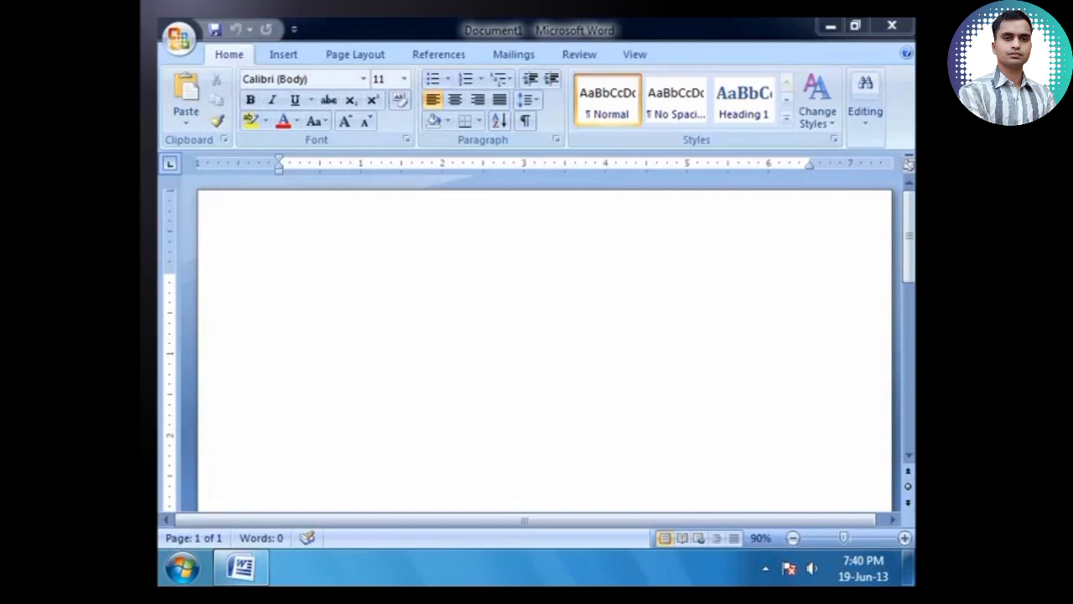
Step: Insert a table with 6 columns and 3 rows in the blank document, and undo the insertion
left_click(265, 250)
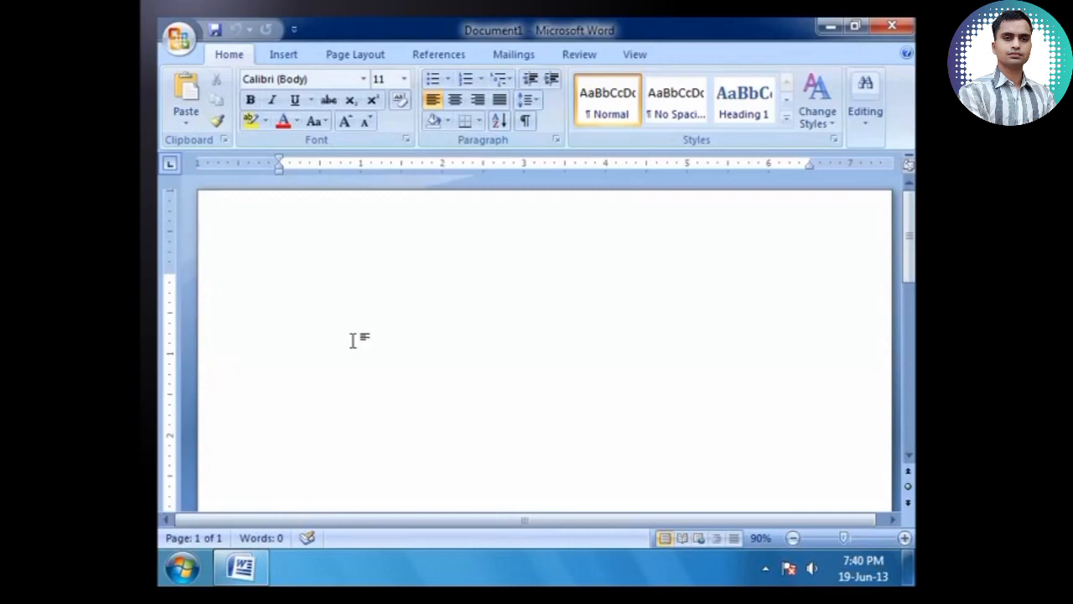
left_click(287, 56)
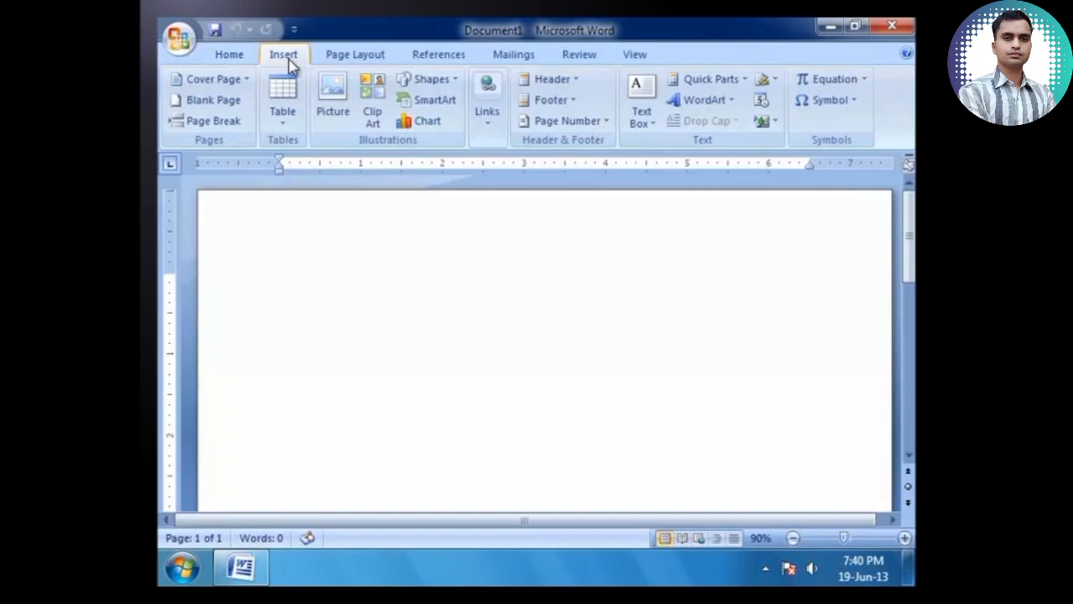
left_click(282, 105)
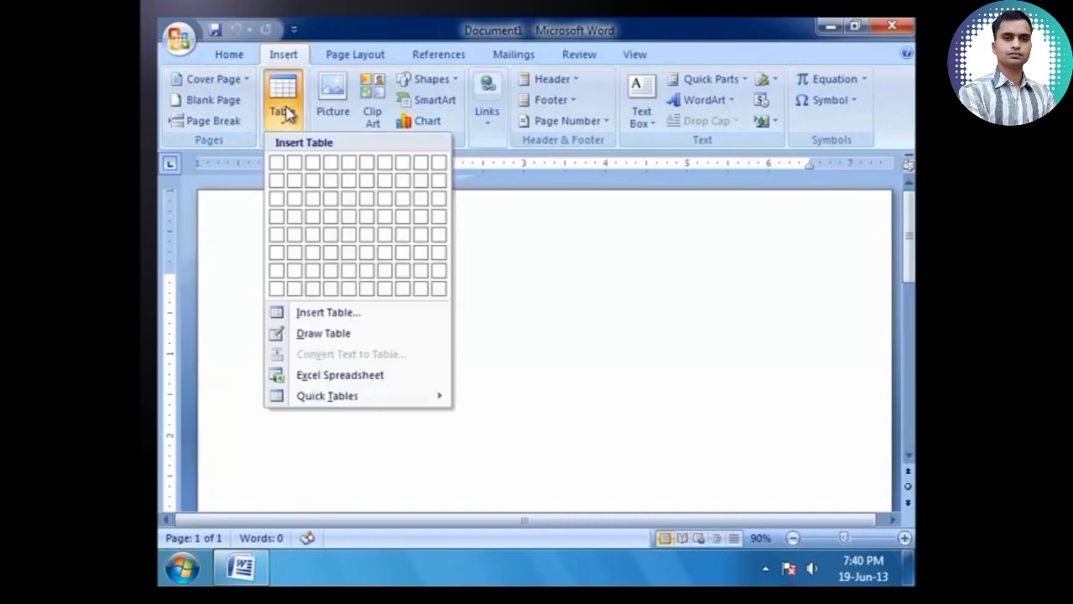
left_click(329, 312)
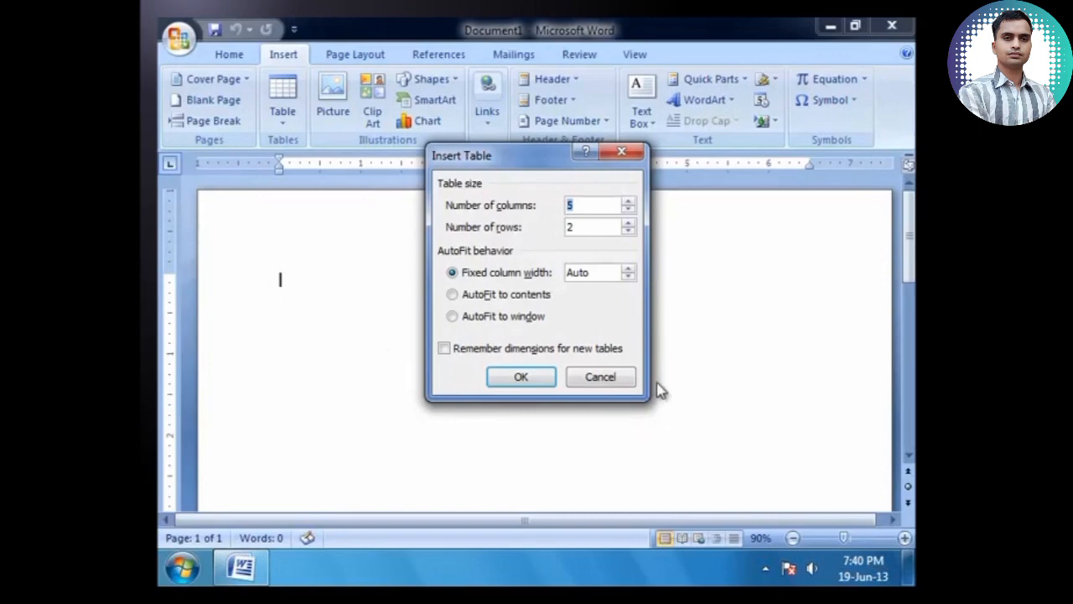
left_click(629, 202)
left_click(629, 223)
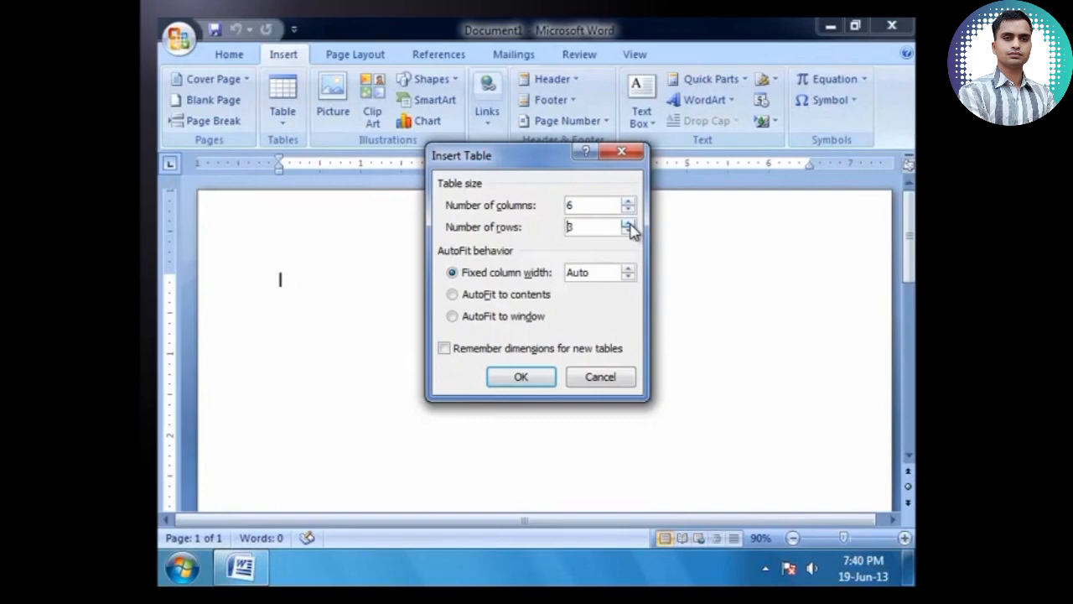
left_click(546, 377)
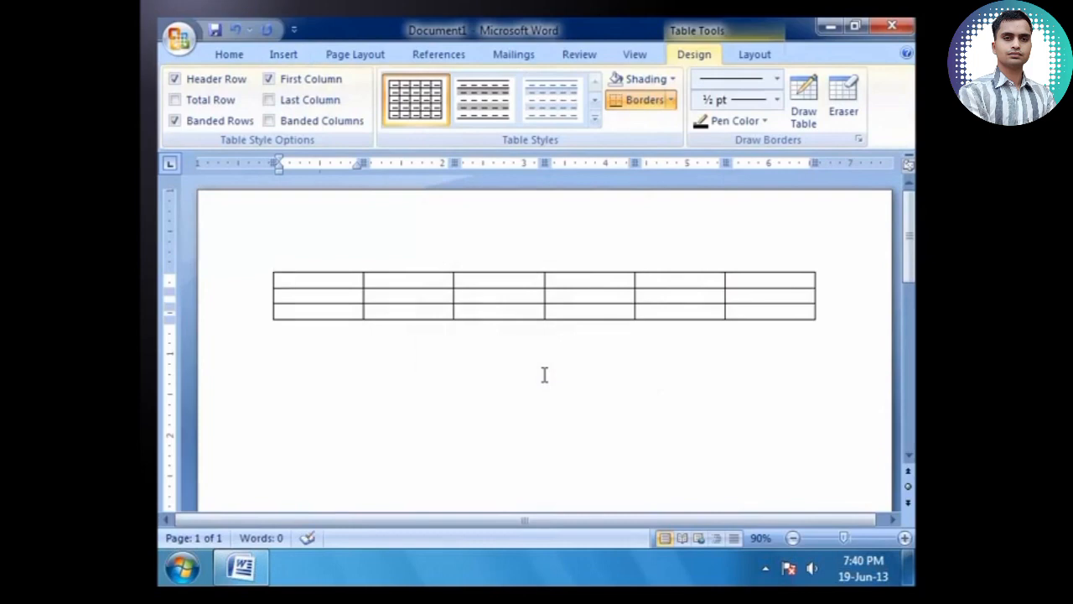
left_click(544, 375)
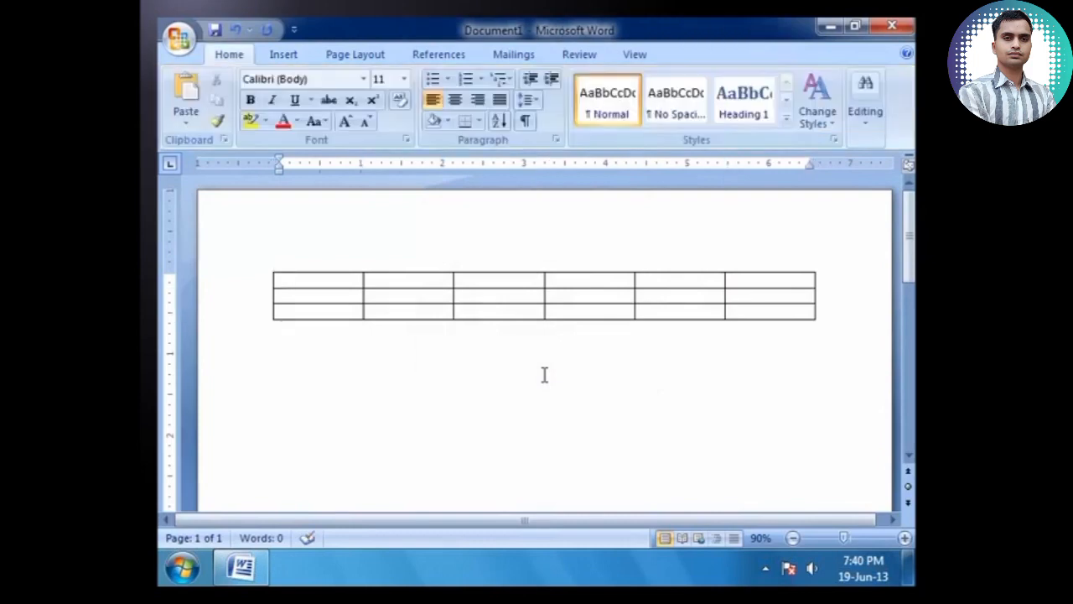
key("ctrl+z")
Step: Insert a table with 3 columns and 5 rows and place the cursor below it
left_click(284, 55)
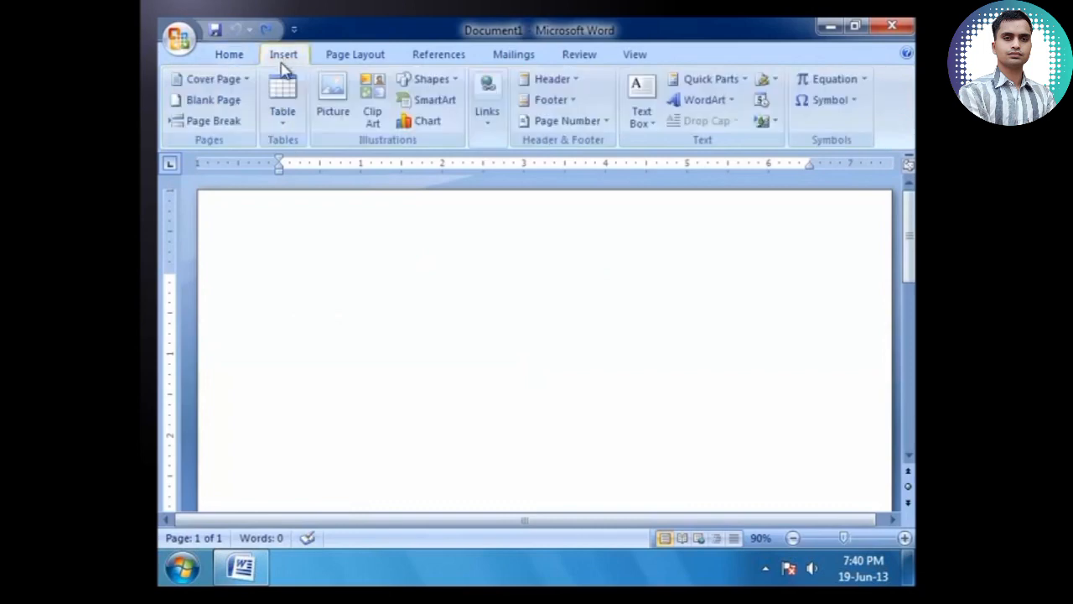
left_click(283, 99)
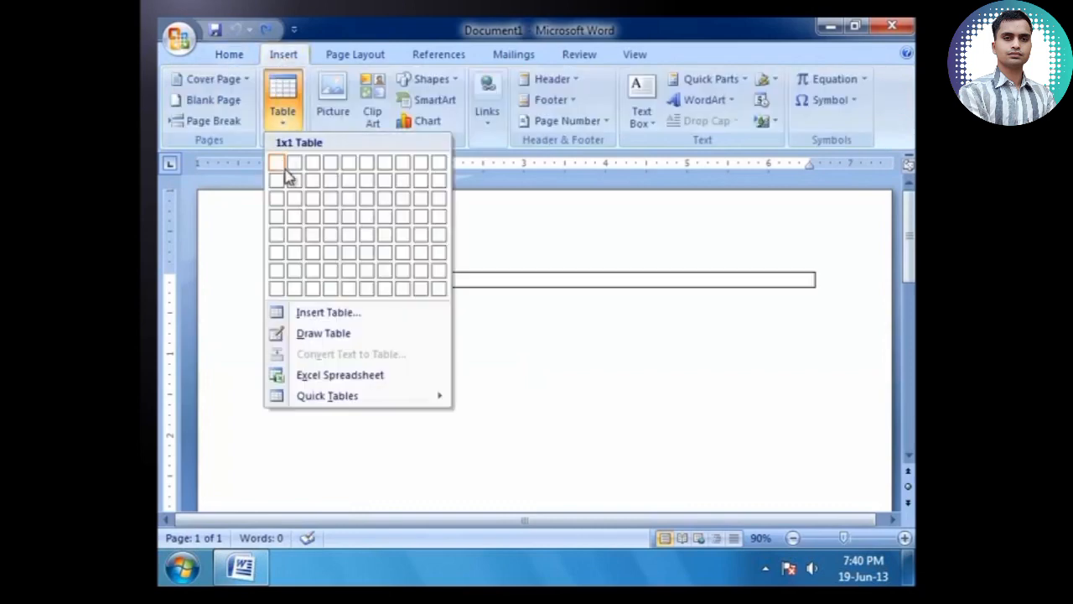
left_click(314, 248)
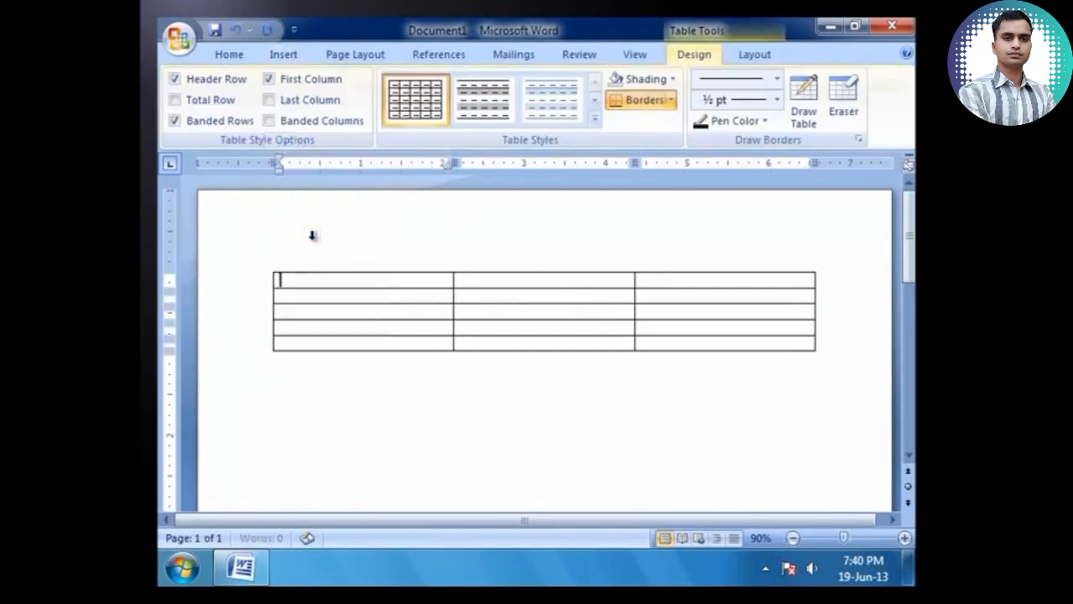
left_click(426, 418)
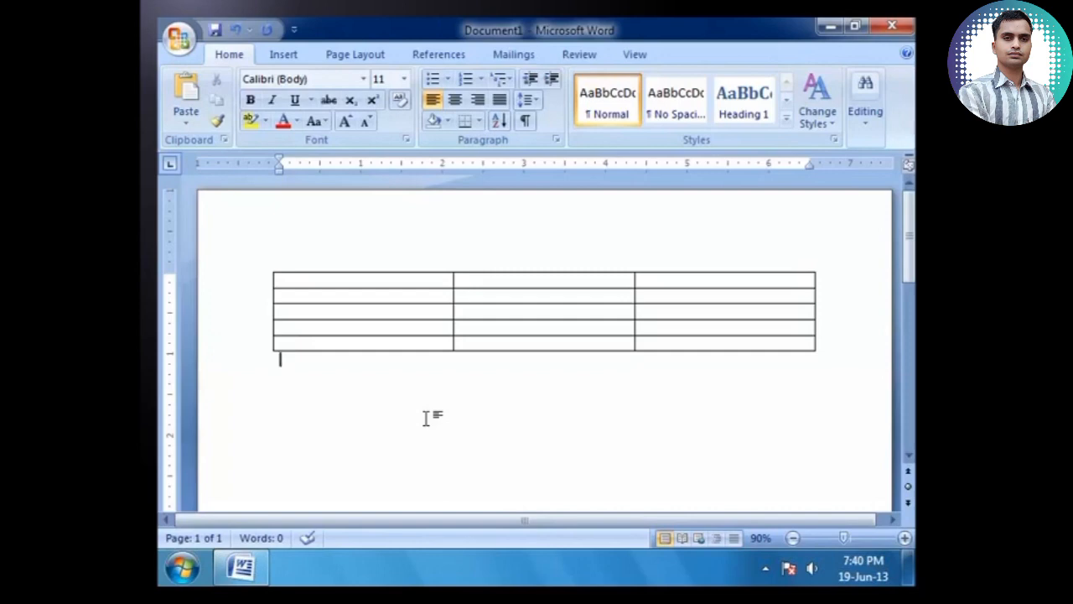
Step: Open the table's properties from its first cell and review the border and shading settings
left_click(420, 283)
right_click(420, 282)
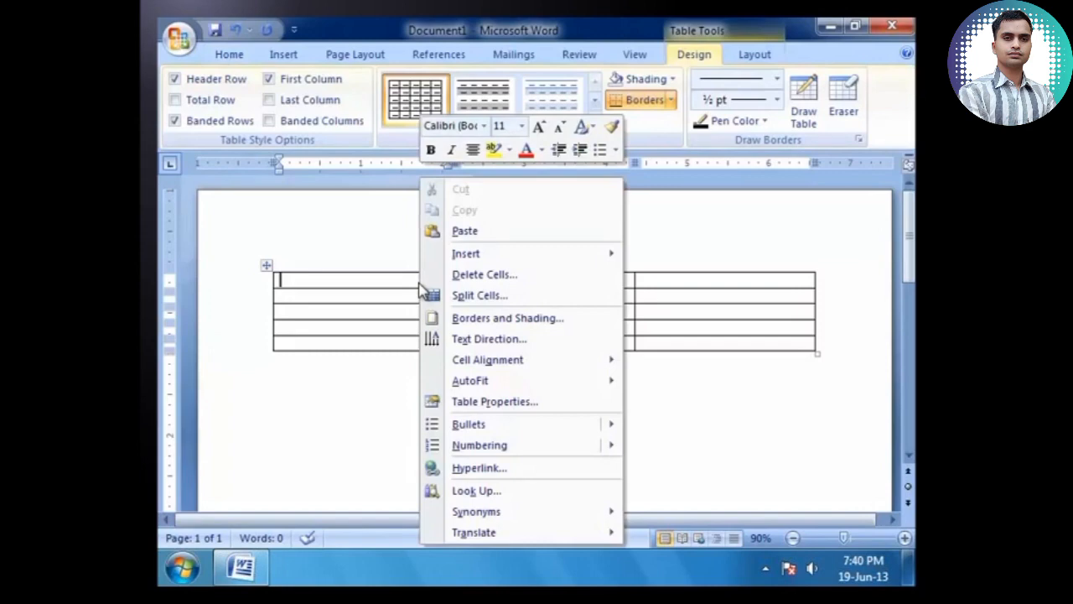
left_click(494, 401)
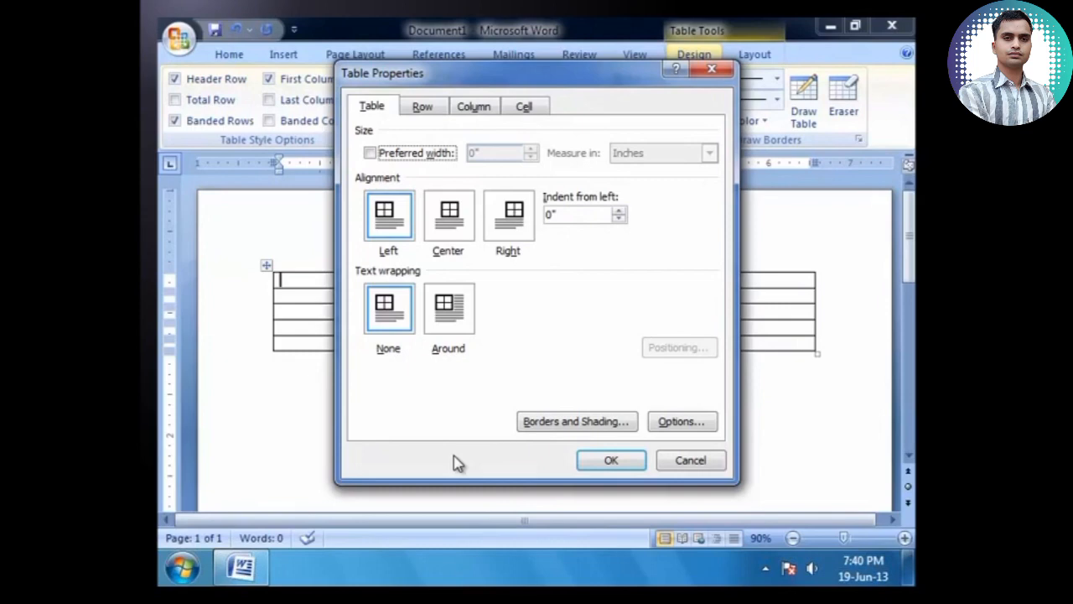
left_click(540, 425)
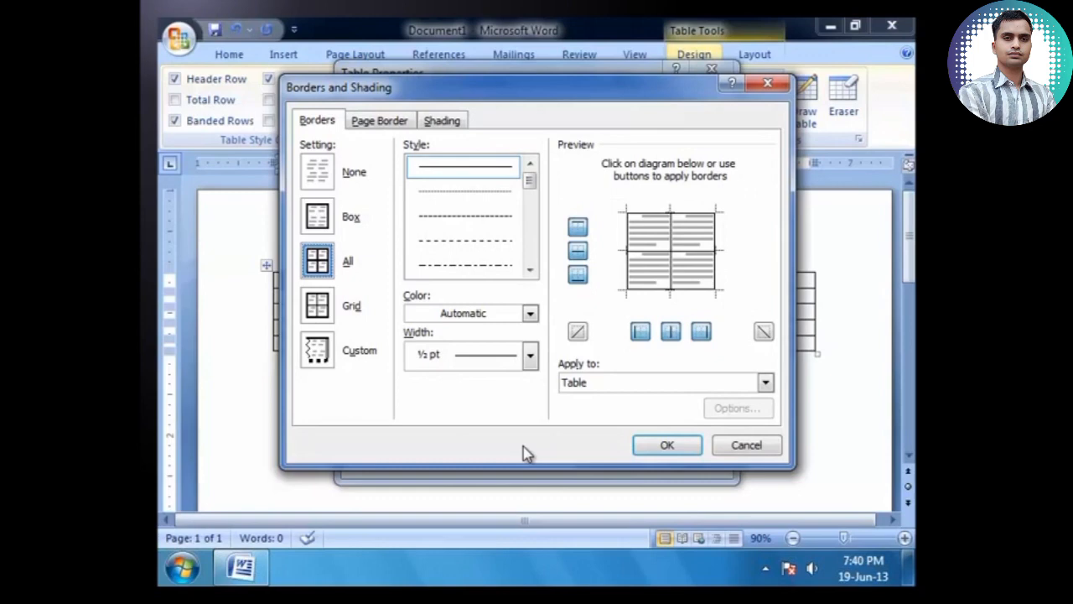
left_click(439, 122)
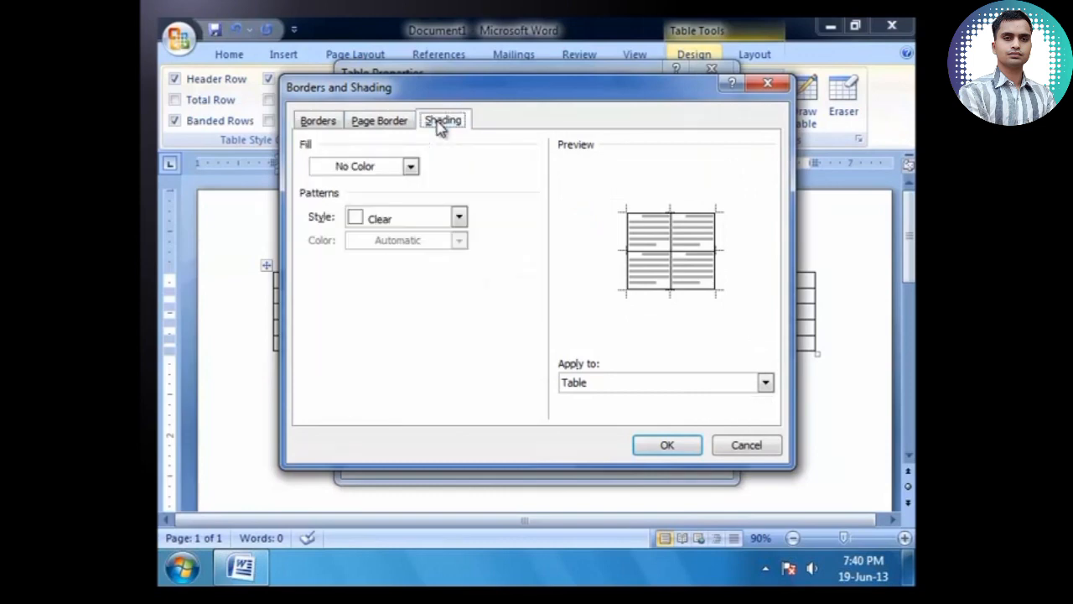
left_click(646, 446)
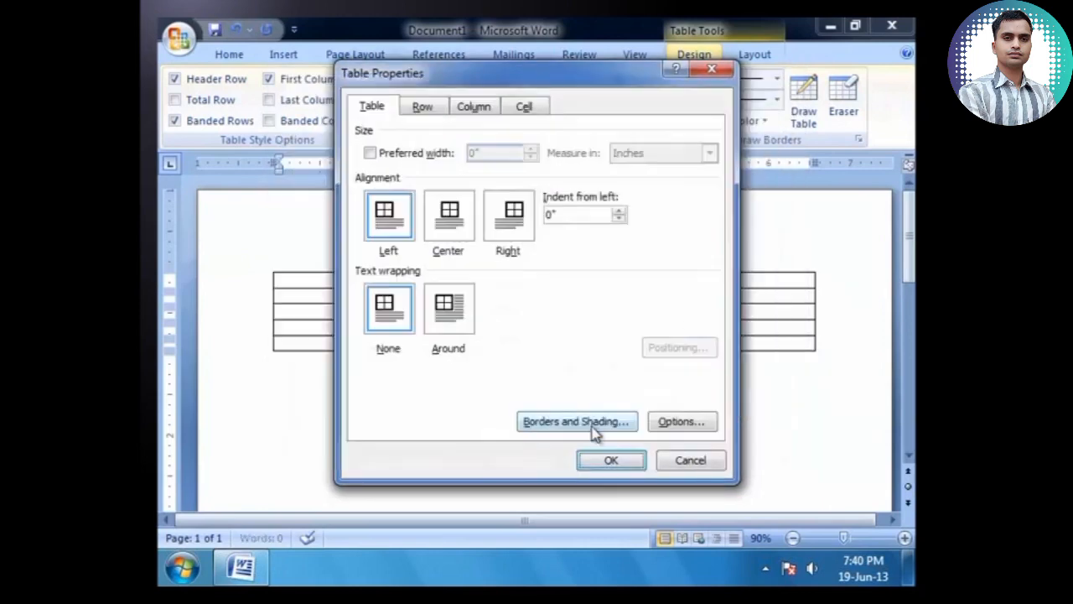
Step: Review the row, column and cell settings in the table's properties and close the dialog
left_click(420, 109)
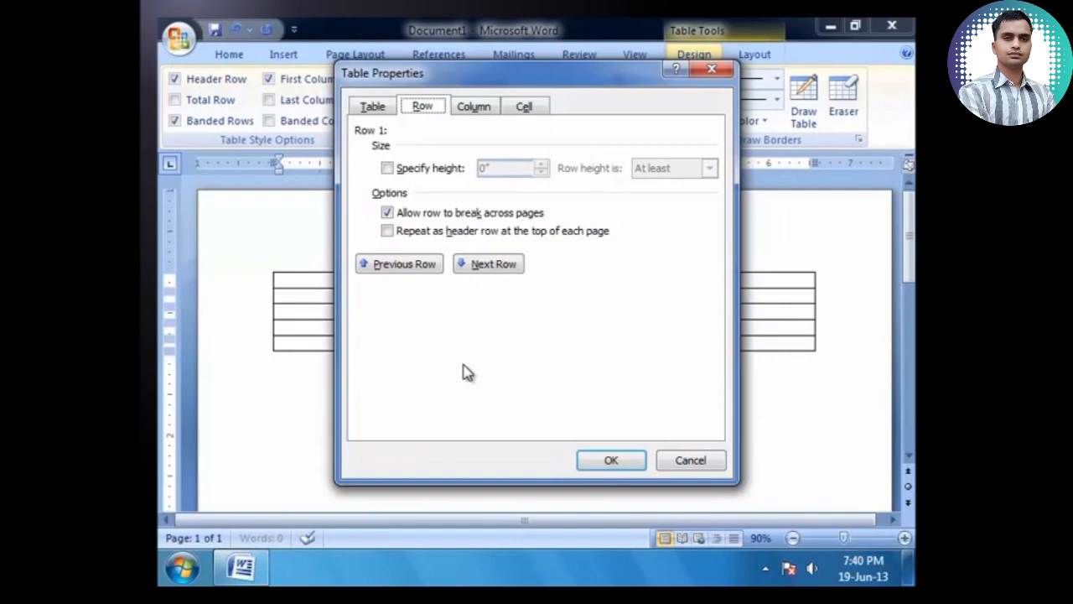
left_click(473, 109)
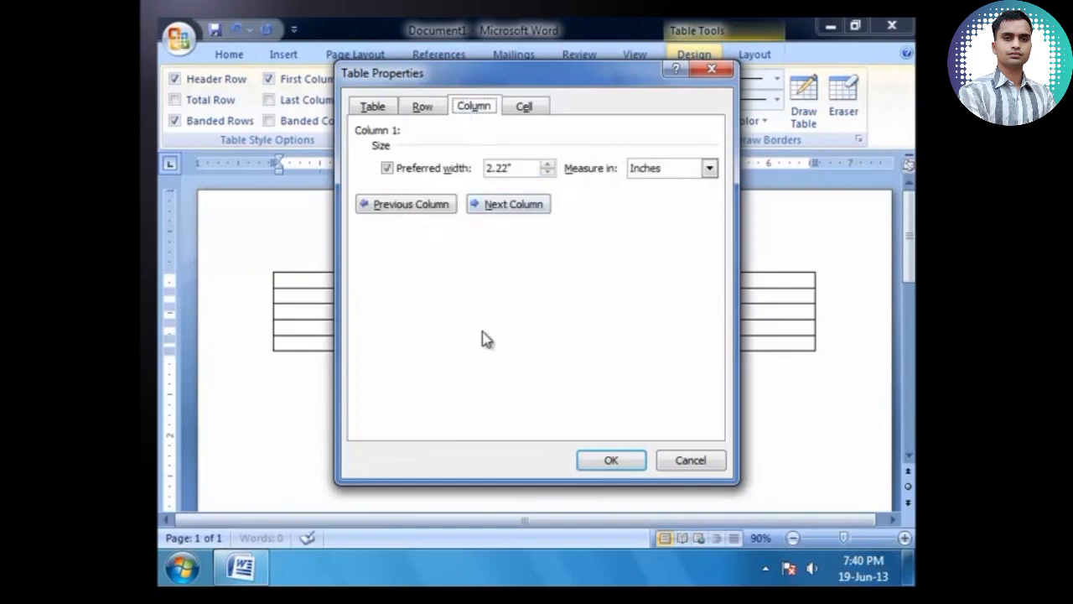
left_click(543, 109)
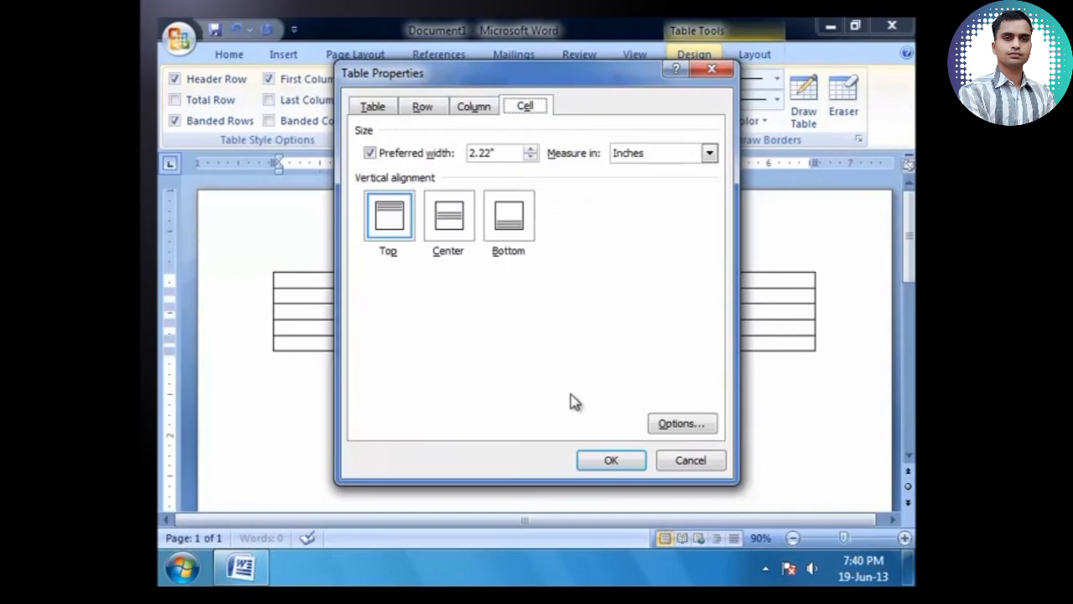
left_click(599, 460)
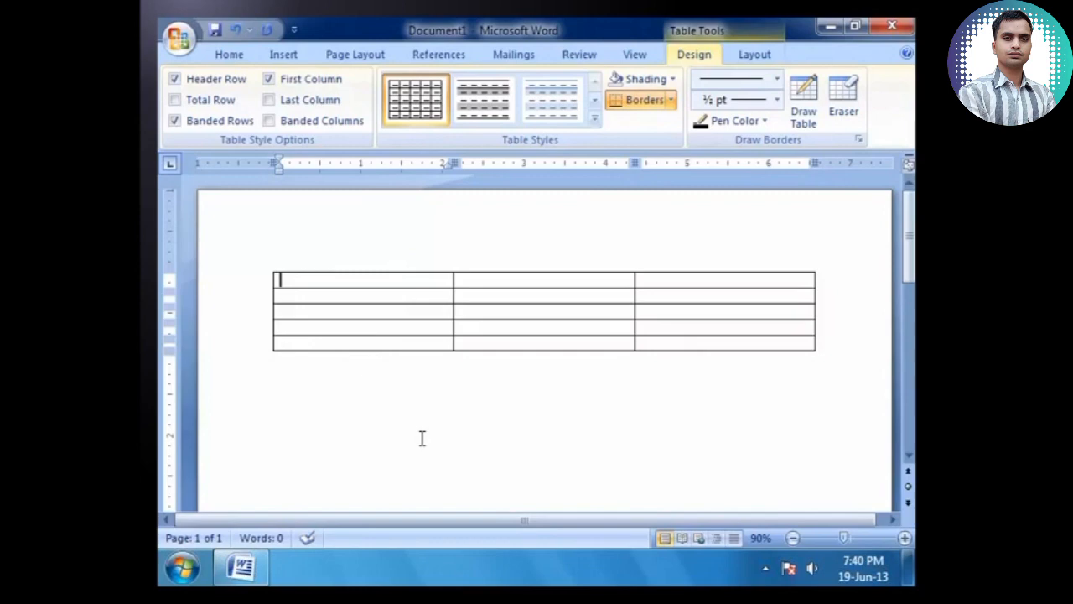
Step: Insert a new column to the left of the table's second column and clear the column selection
left_click(486, 285)
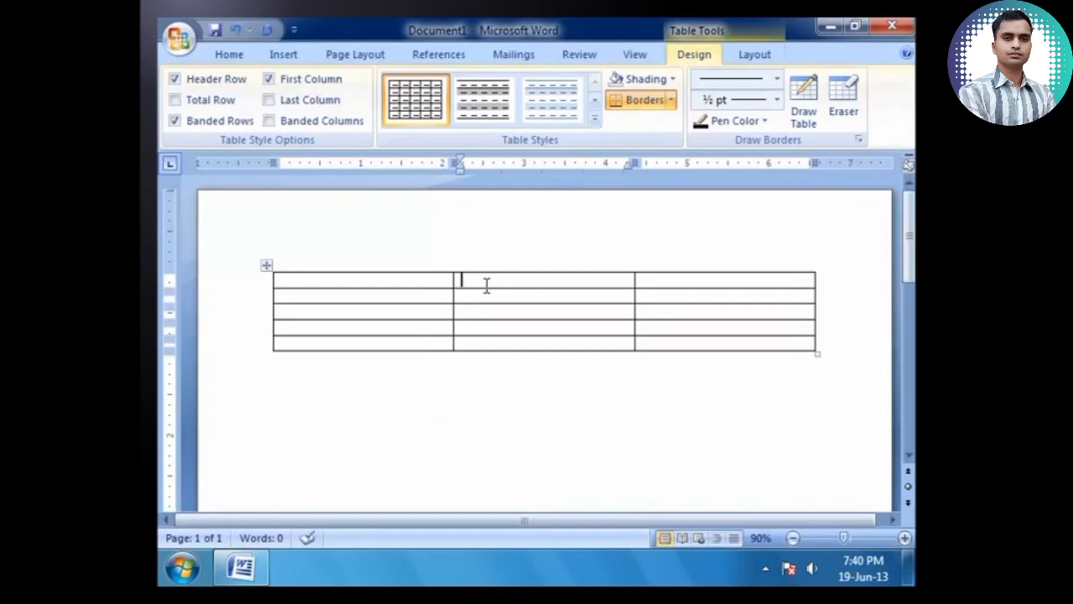
right_click(487, 286)
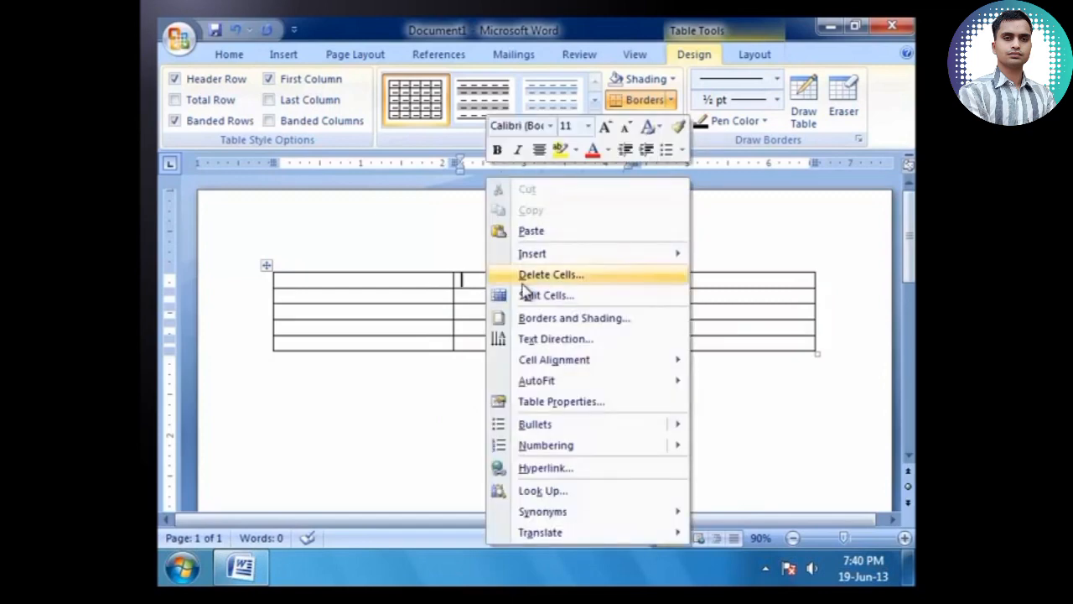
mouse_move(565, 257)
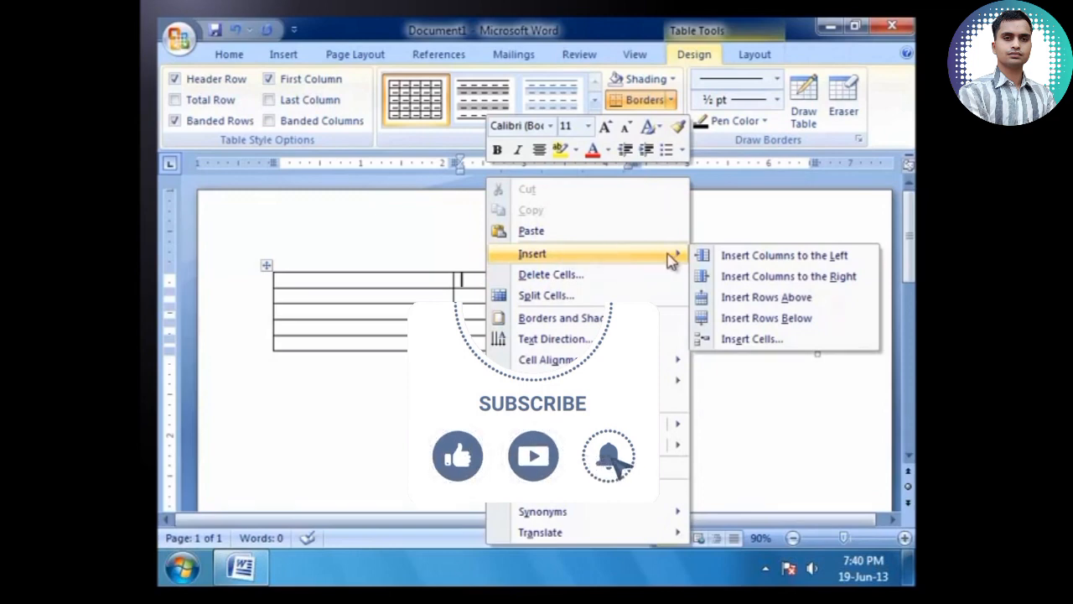
left_click(732, 256)
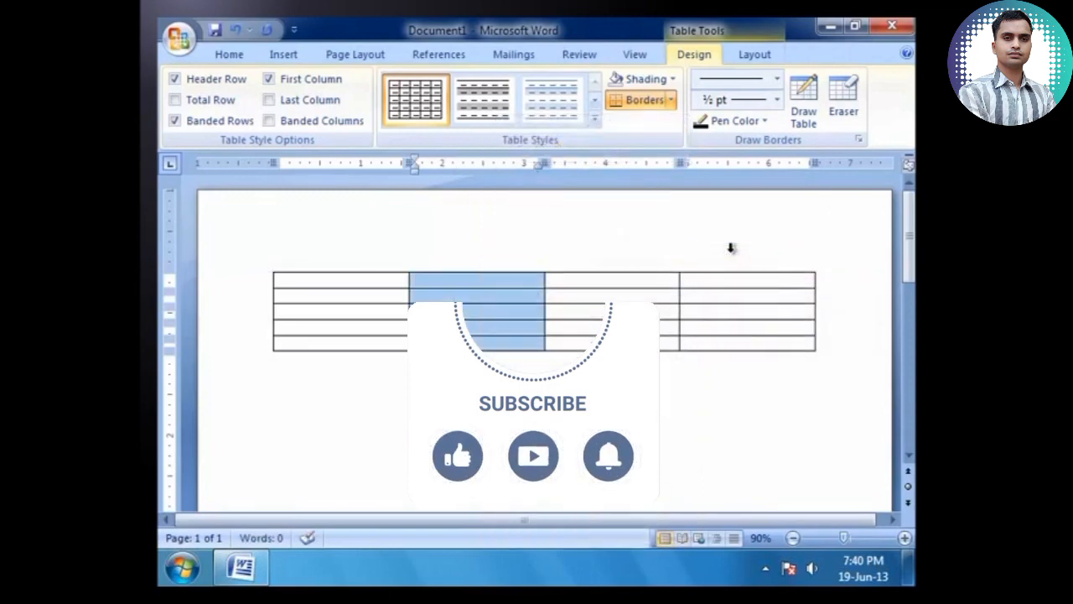
left_click(559, 282)
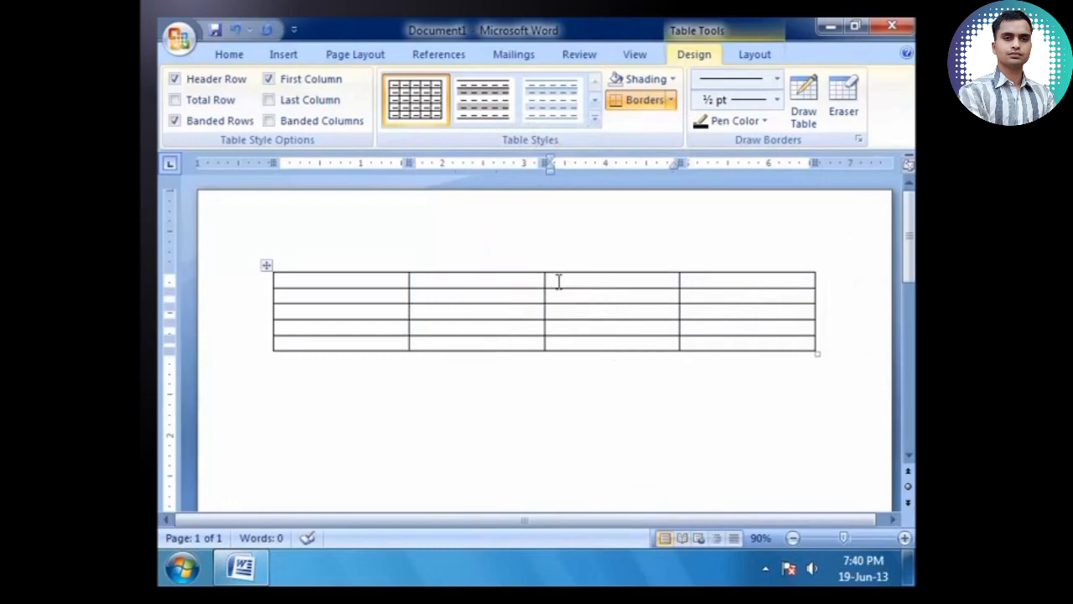
Step: Delete the table's entire fourth column
left_click(702, 283)
right_click(700, 283)
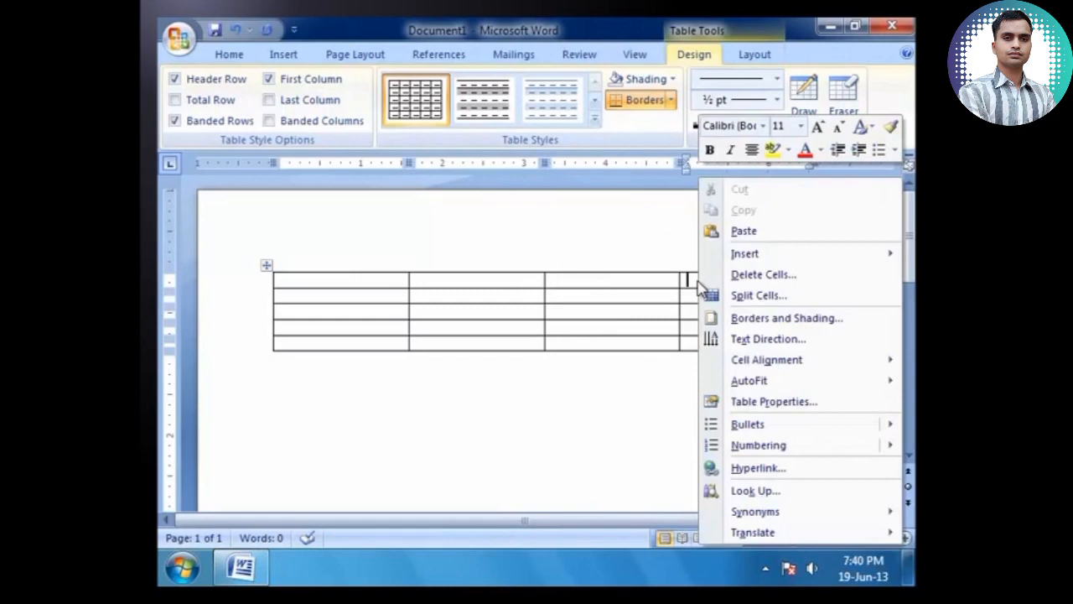
left_click(749, 276)
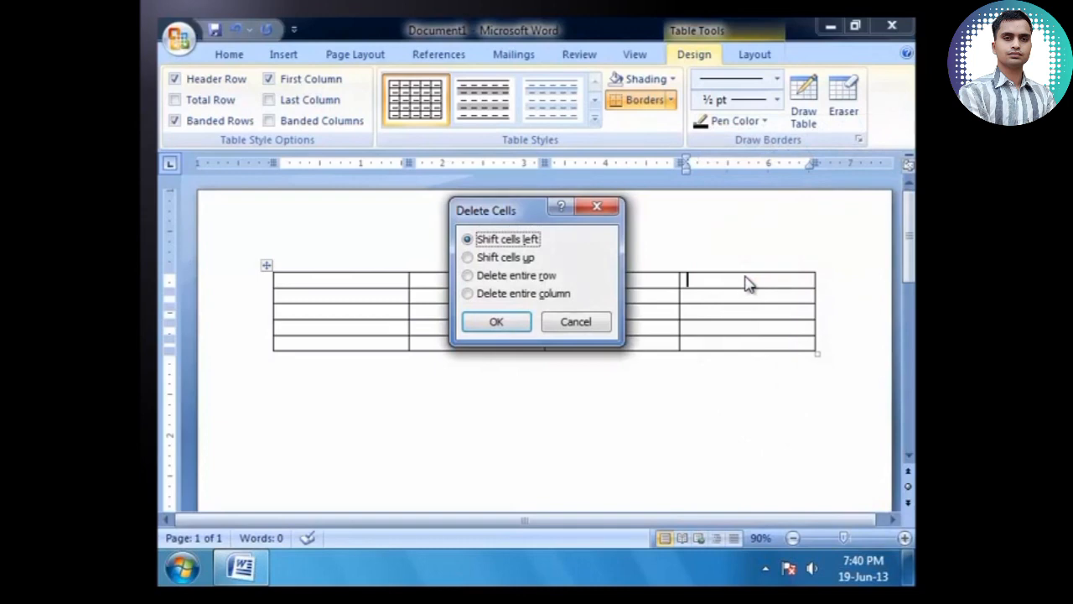
left_click(468, 294)
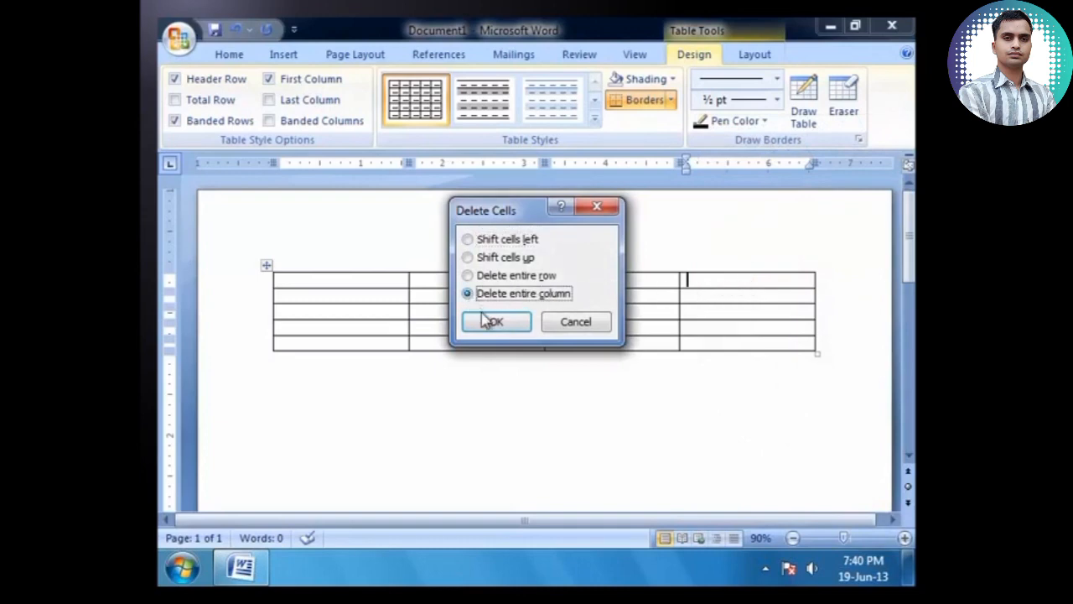
left_click(493, 323)
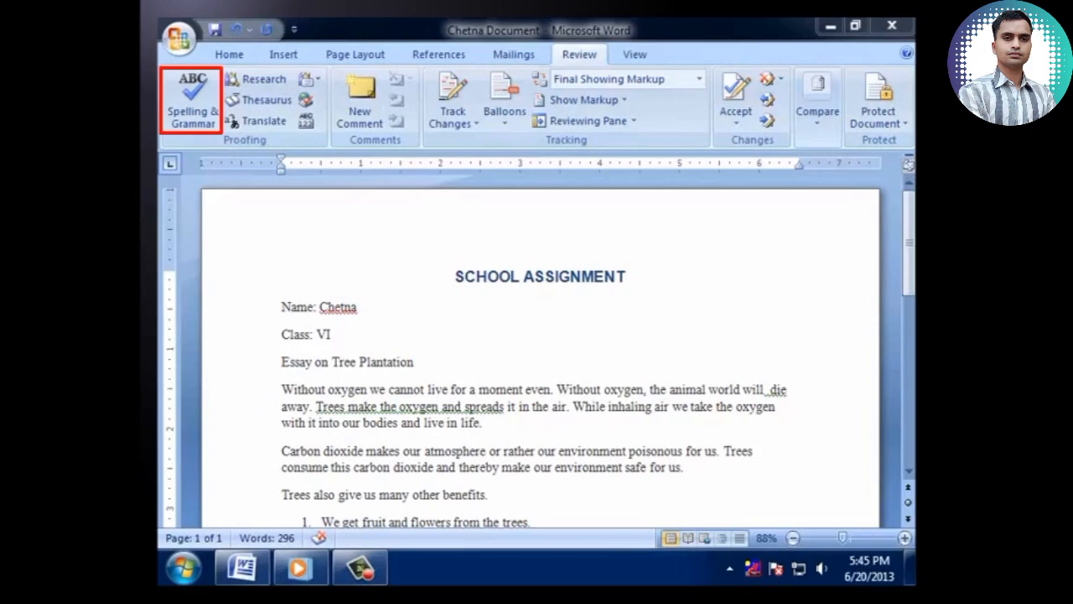
Step: Run the spelling and grammar check on the school assignment and on its selected first essay paragraph, closing it each time without corrections
left_click(191, 111)
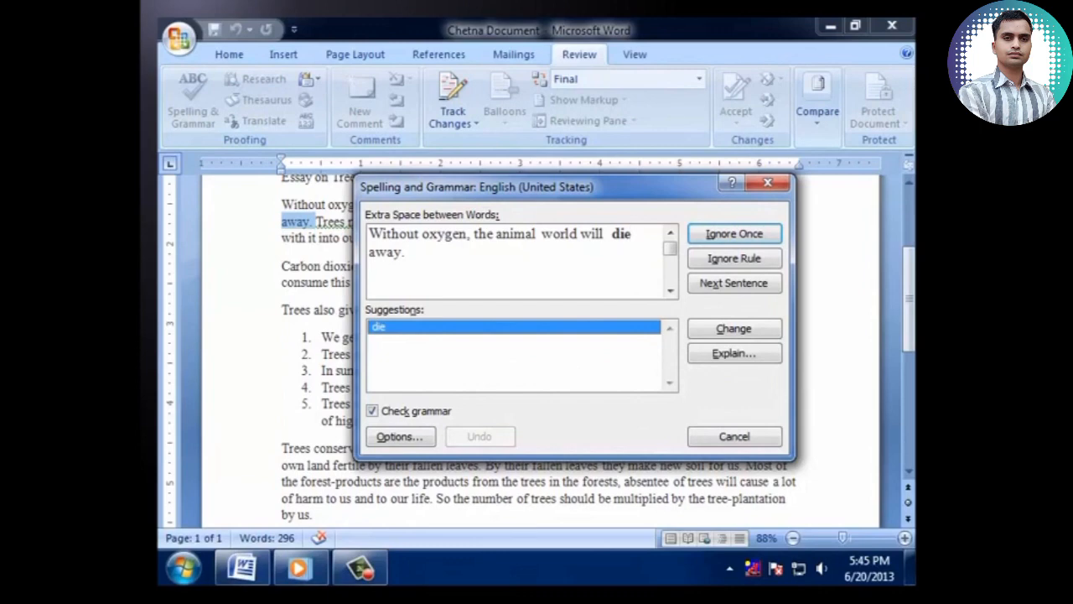
left_click(780, 184)
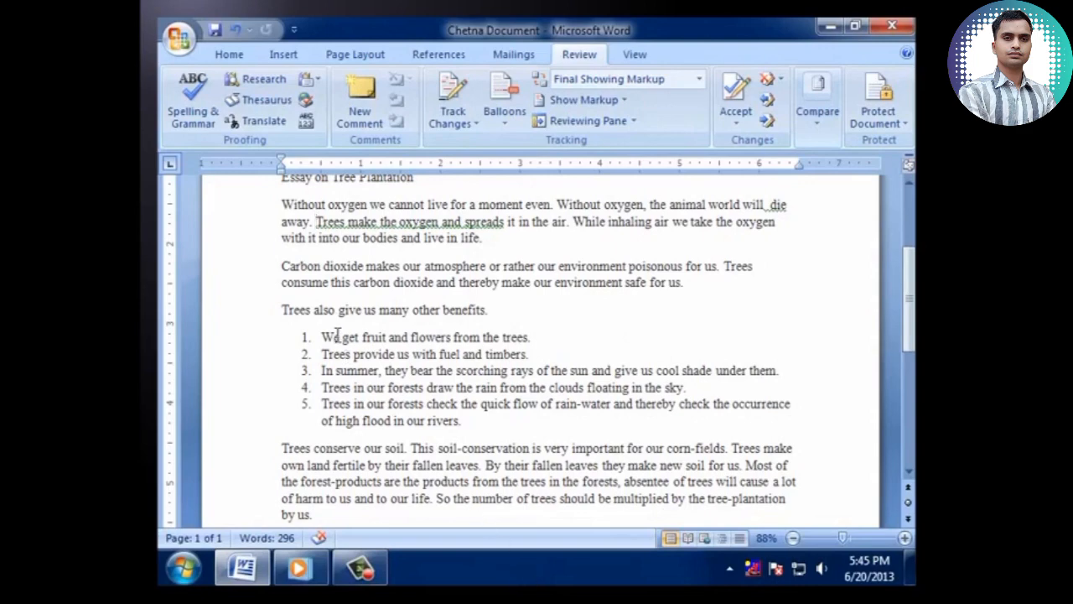
left_click_drag(280, 203, 485, 238)
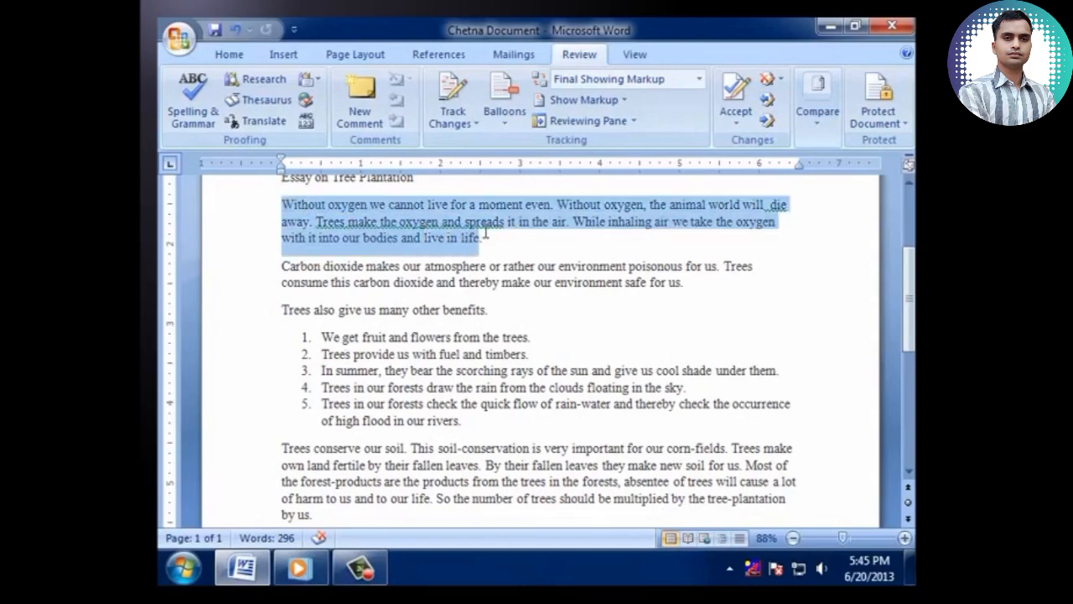
left_click(172, 102)
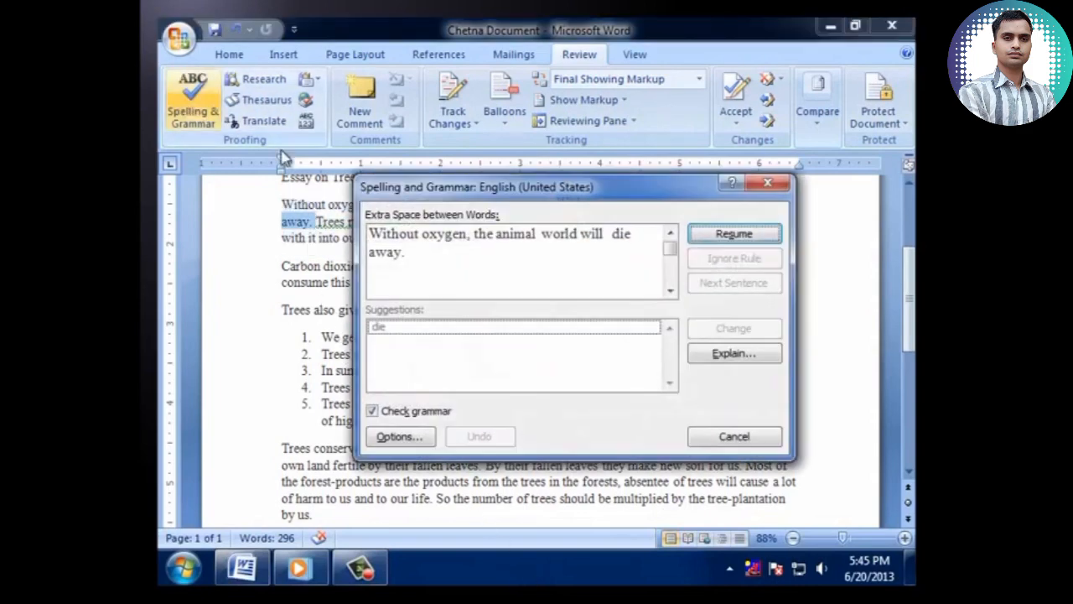
left_click(777, 188)
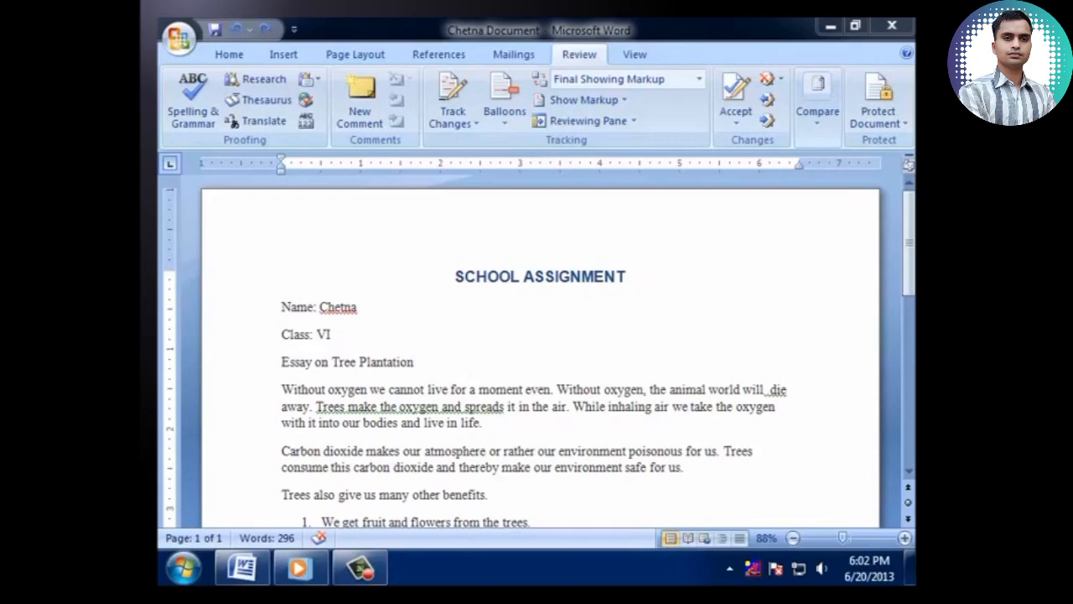
Step: Replace the second "Without" in the first essay paragraph with the thesaurus synonym "with no" and close the research results
double_click(592, 390)
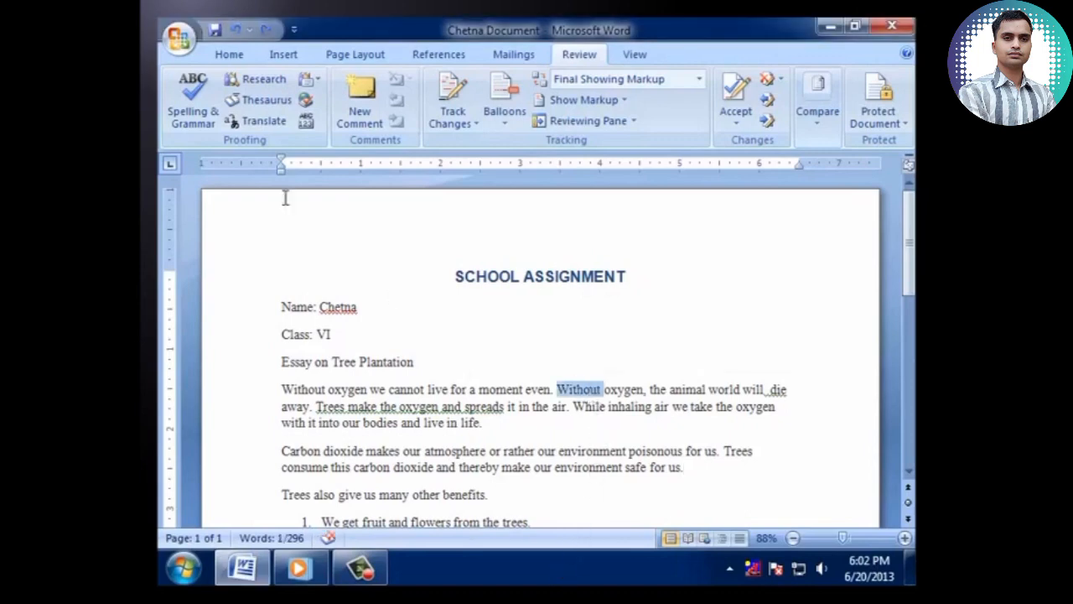
left_click(260, 100)
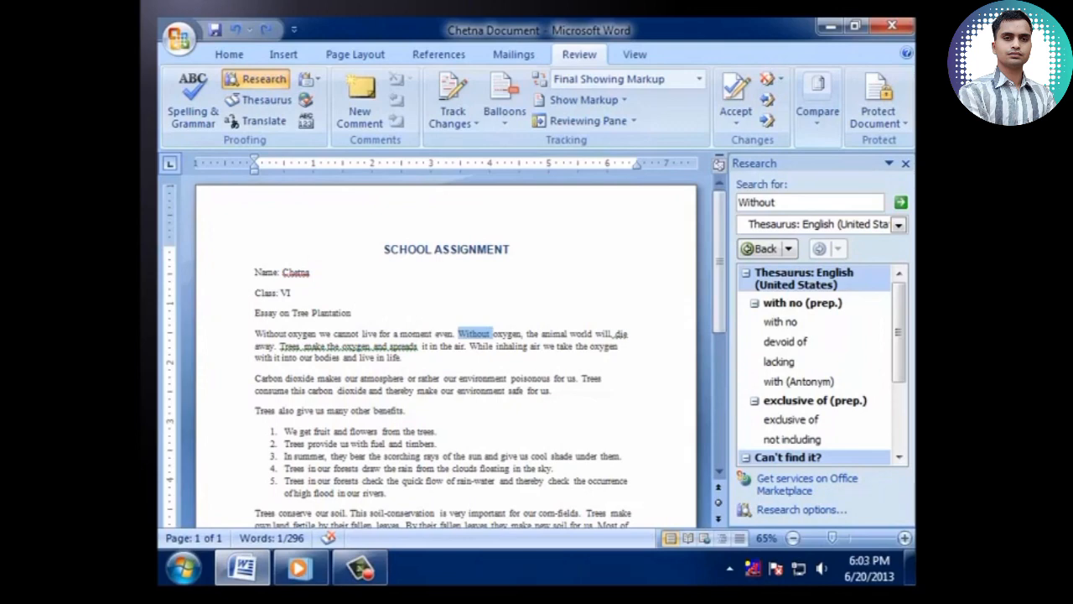
left_click(875, 322)
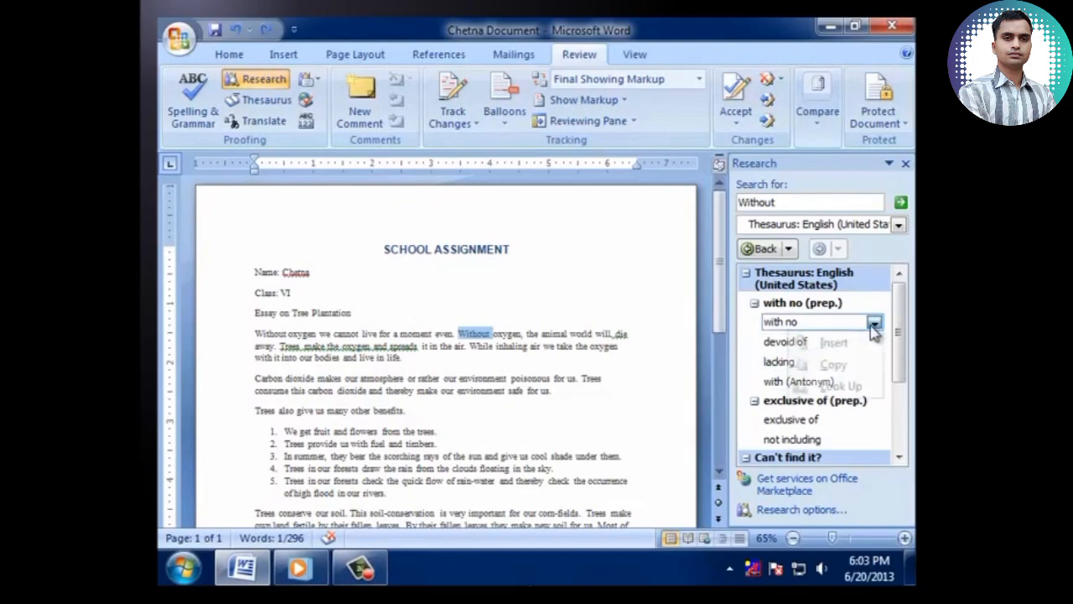
left_click(864, 344)
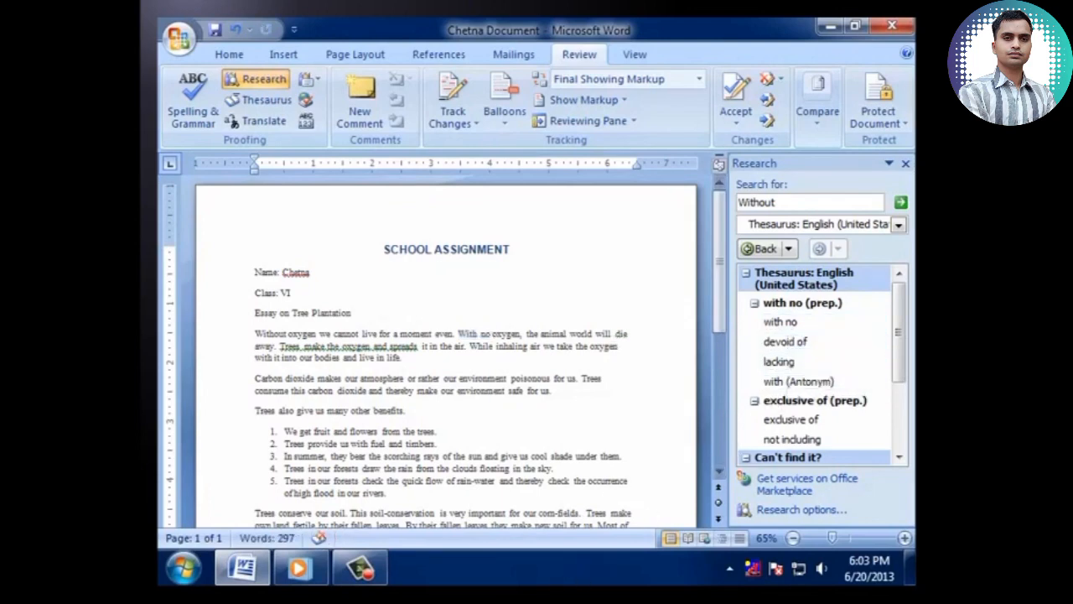
left_click(906, 163)
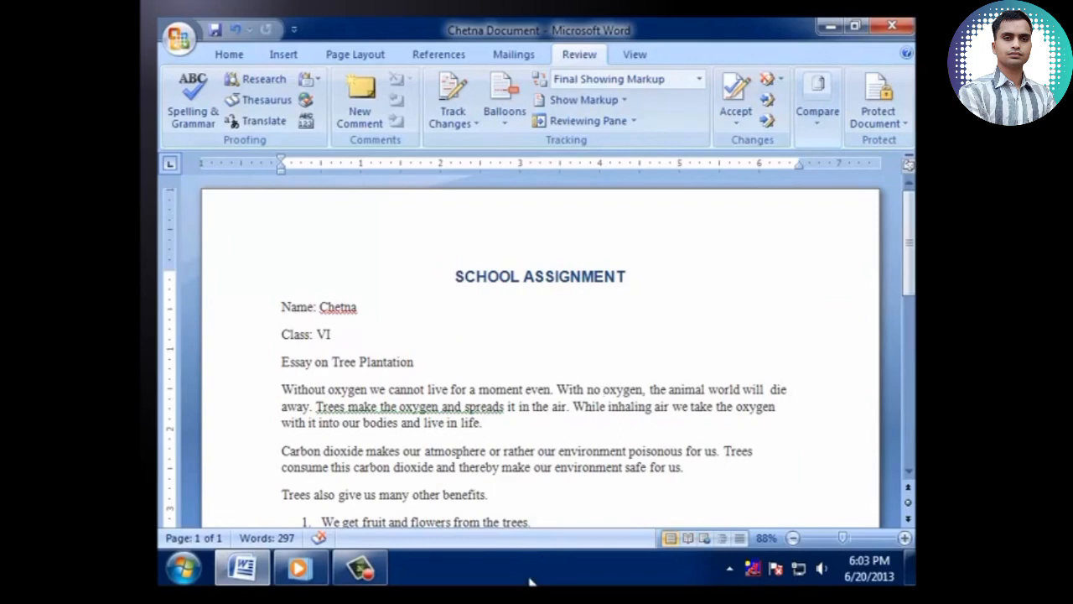
Step: Attach a new comment to the word "moment" in the first sentence of the essay
left_click(524, 389)
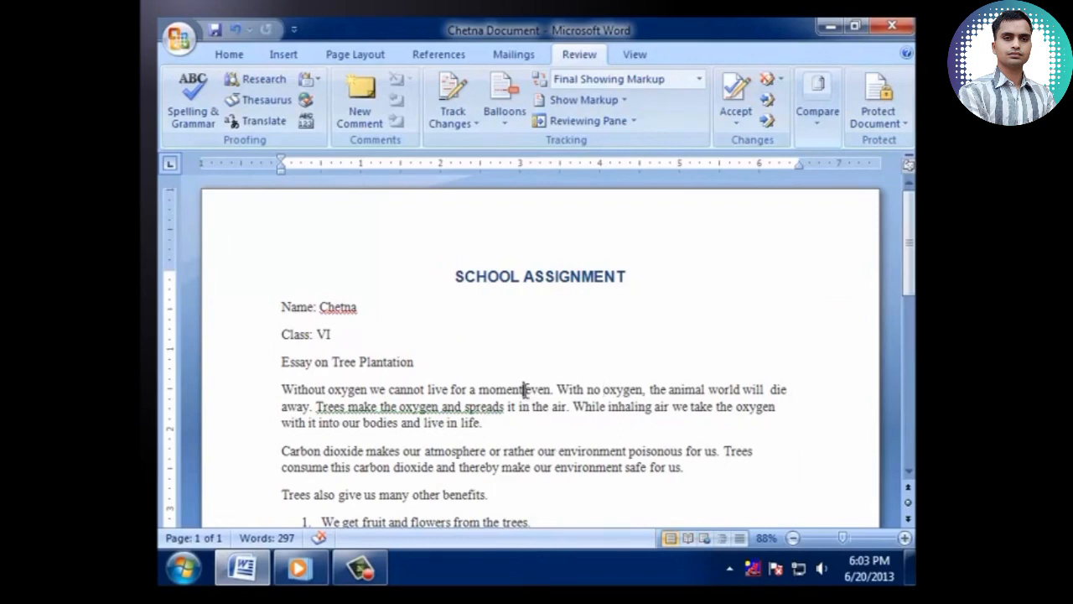
left_click(359, 101)
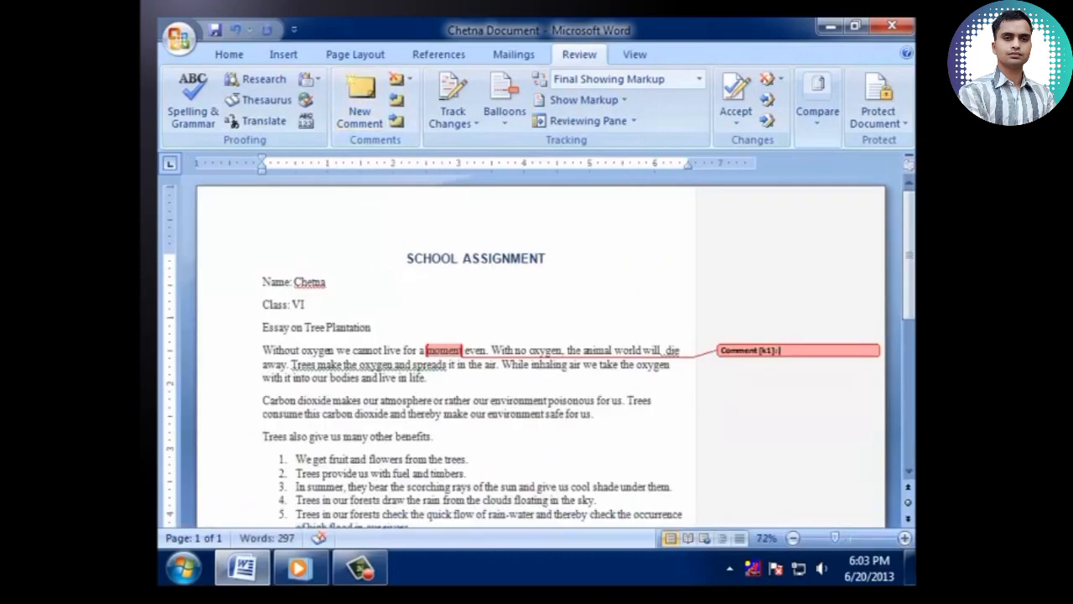